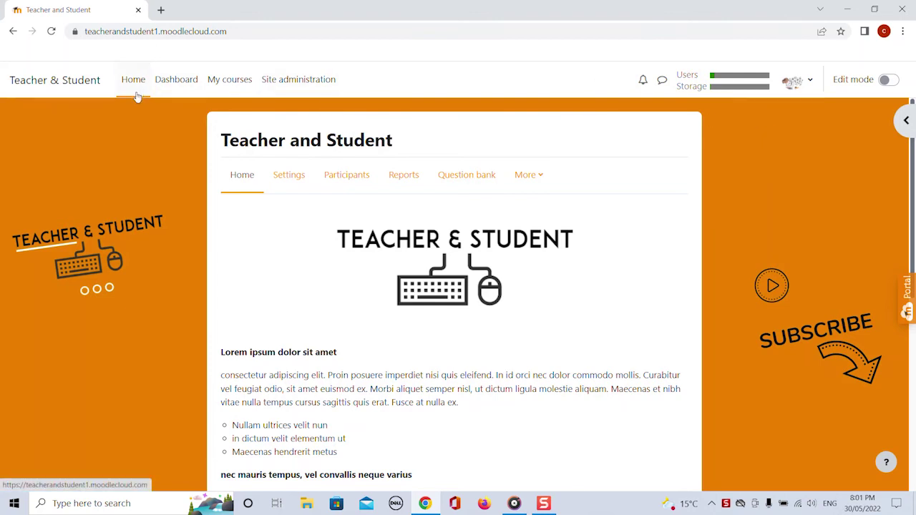
Browse the site home page, highlighting its title and toggling the calendar and online users blocks
scroll(115, 171, "down", 5)
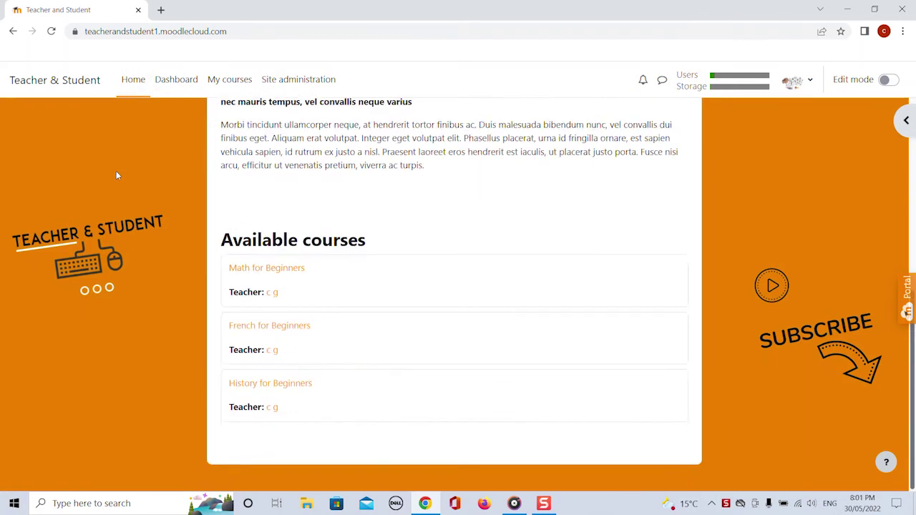
scroll(115, 170, "up", 3)
scroll(112, 172, "up", 2)
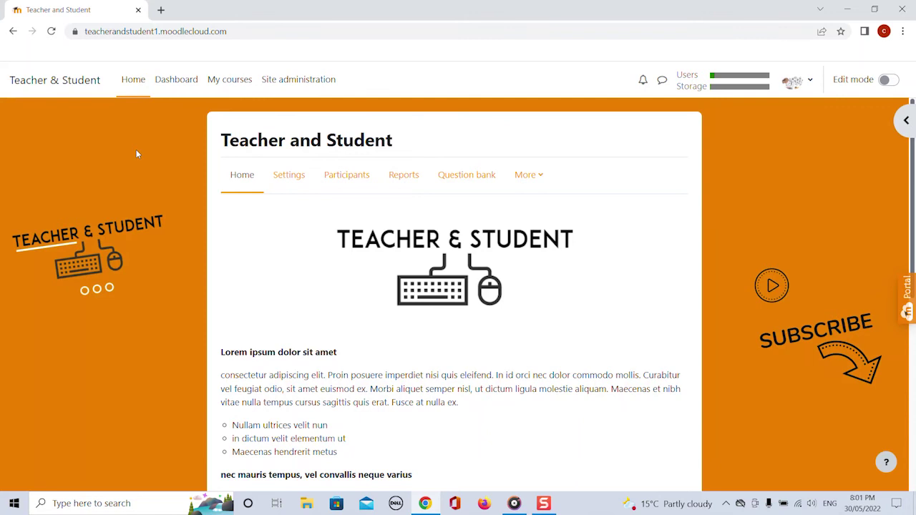
left_click_drag(220, 139, 537, 465)
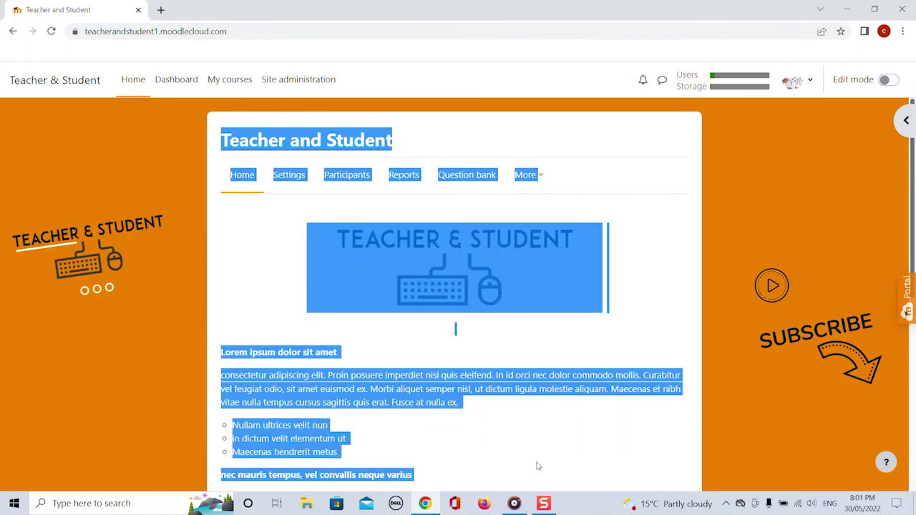
left_click(564, 425)
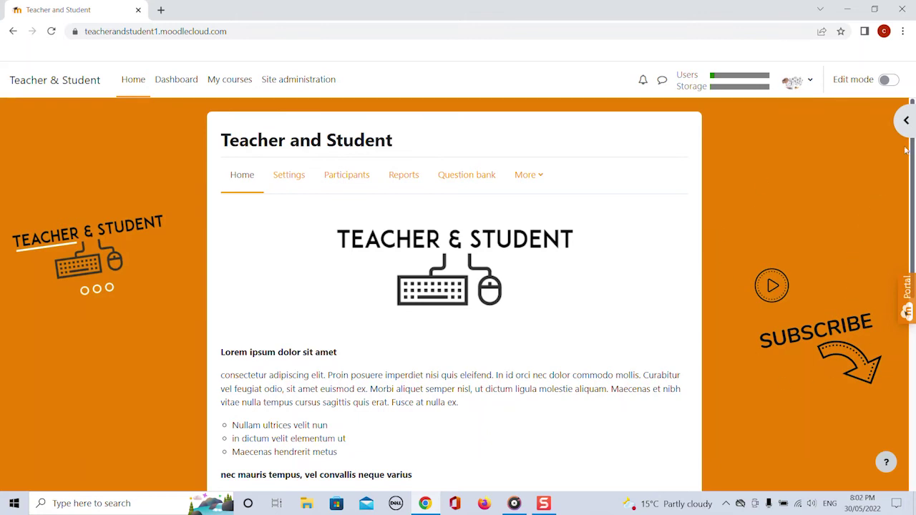
left_click(900, 123)
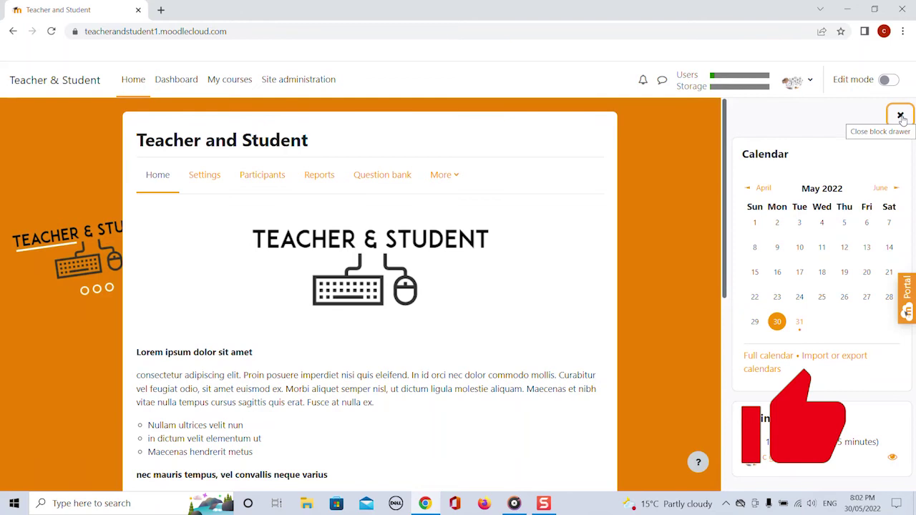
left_click(901, 115)
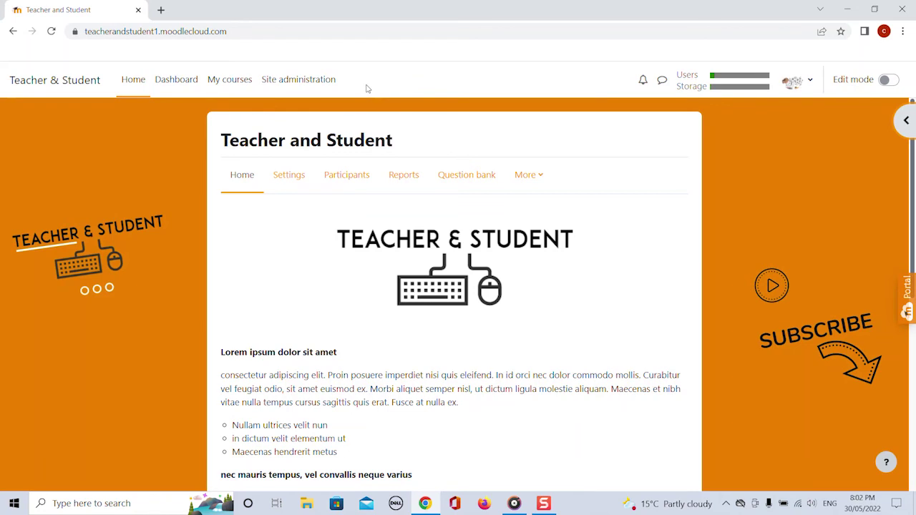
Reload the site home page and switch editing on, then back off
left_click(134, 88)
left_click(888, 83)
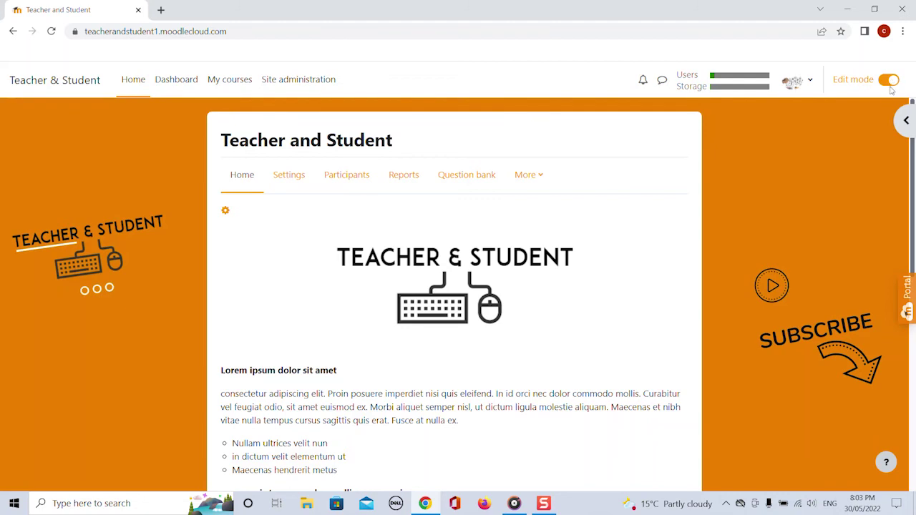
left_click(889, 81)
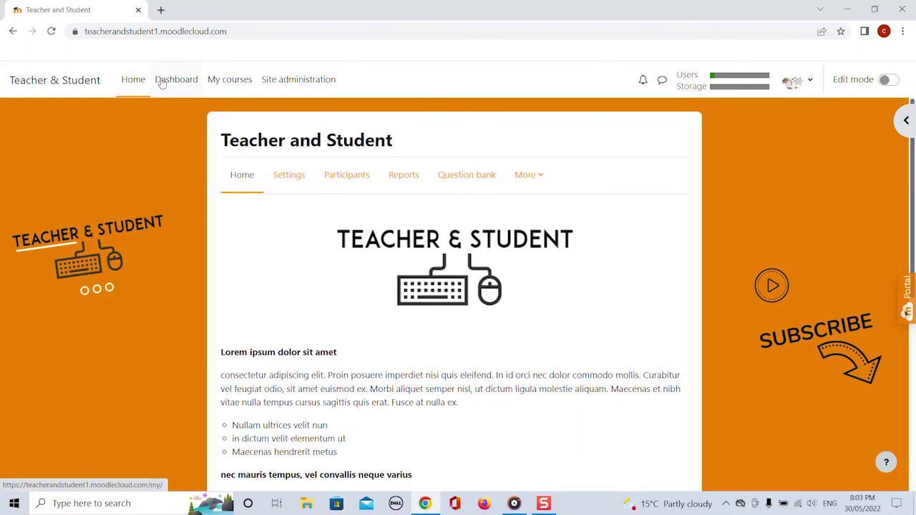
Go to the Dashboard and review the Timeline's upcoming Math for Beginners deadlines
left_click(166, 83)
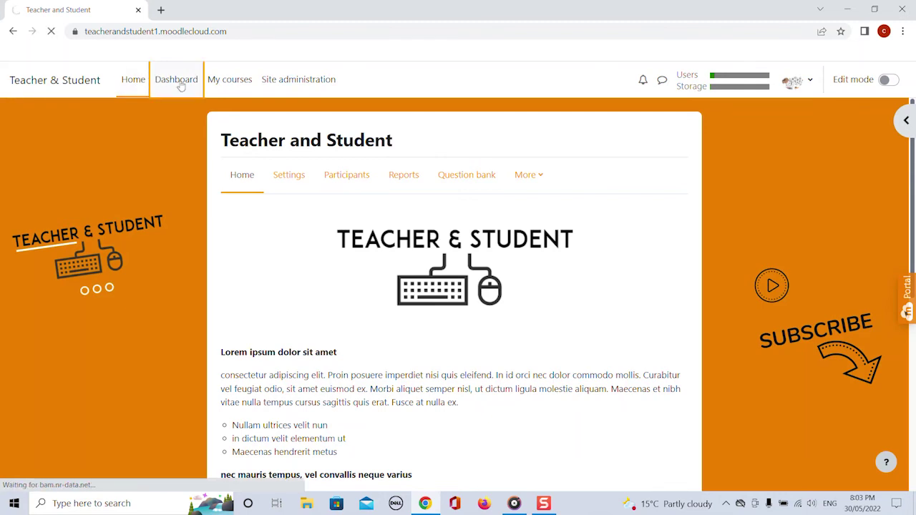
scroll(228, 195, "down", 1)
scroll(227, 194, "down", 5)
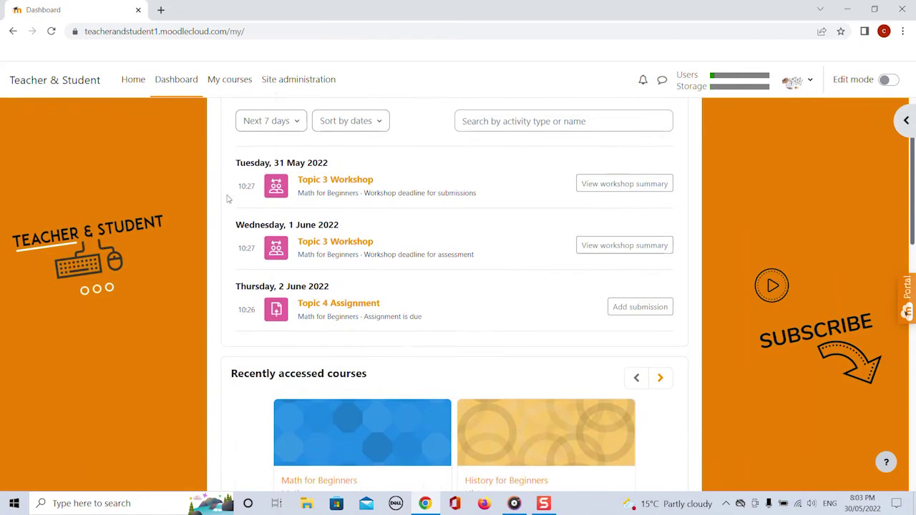
scroll(228, 195, "up", 7)
left_click_drag(229, 175, 504, 403)
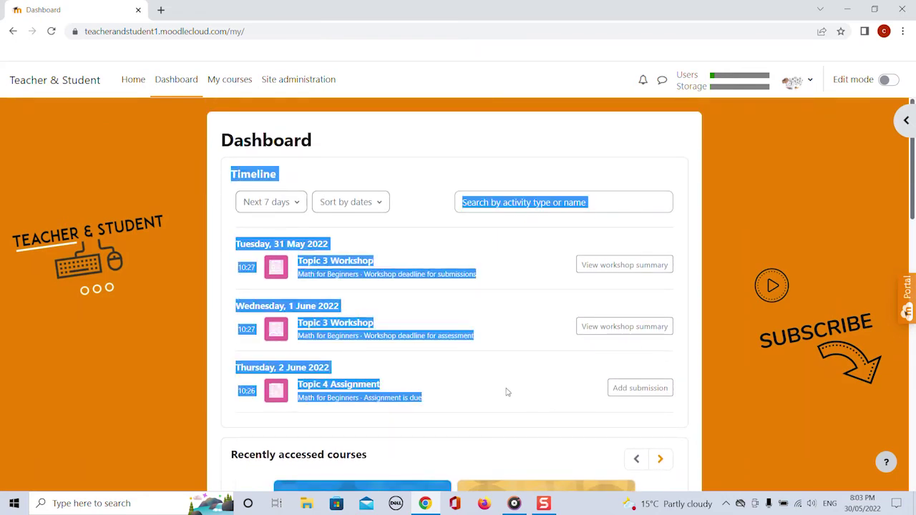
left_click(509, 386)
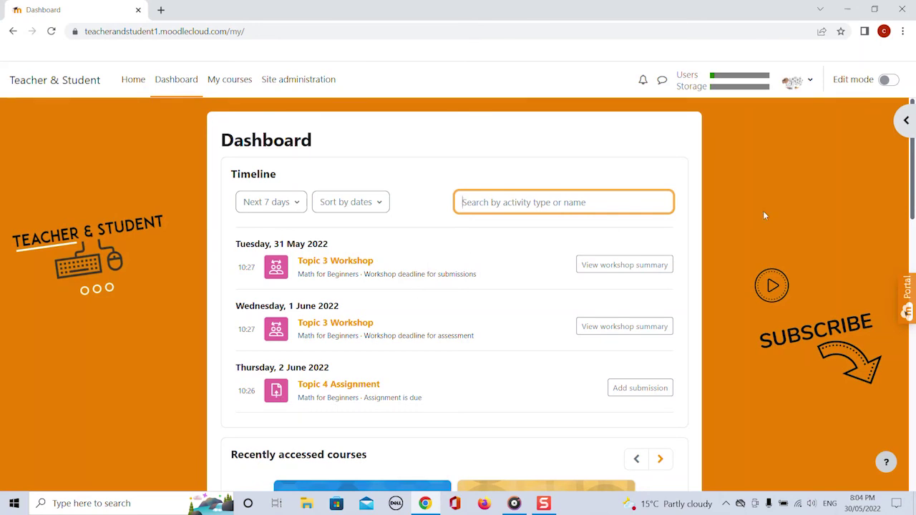
Show the dashboard's side blocks, scroll through them, then hide them again
left_click(906, 122)
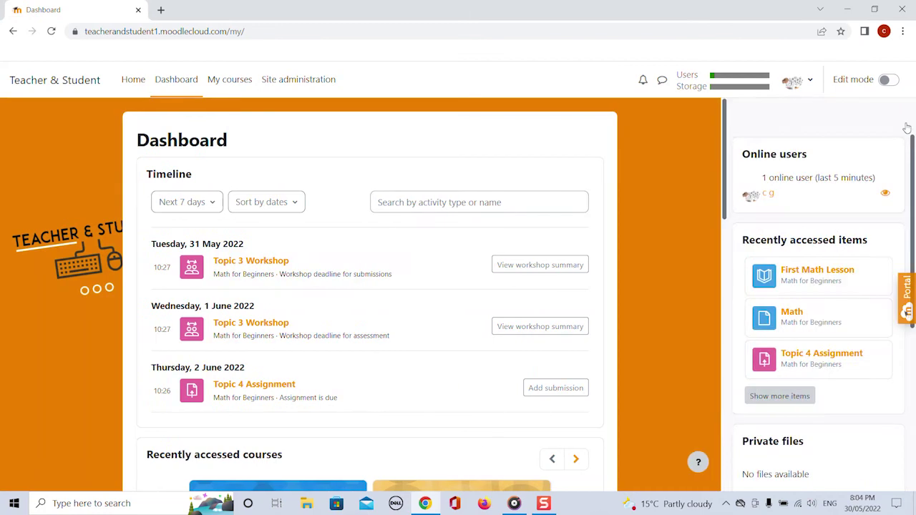
scroll(822, 231, "down", 3)
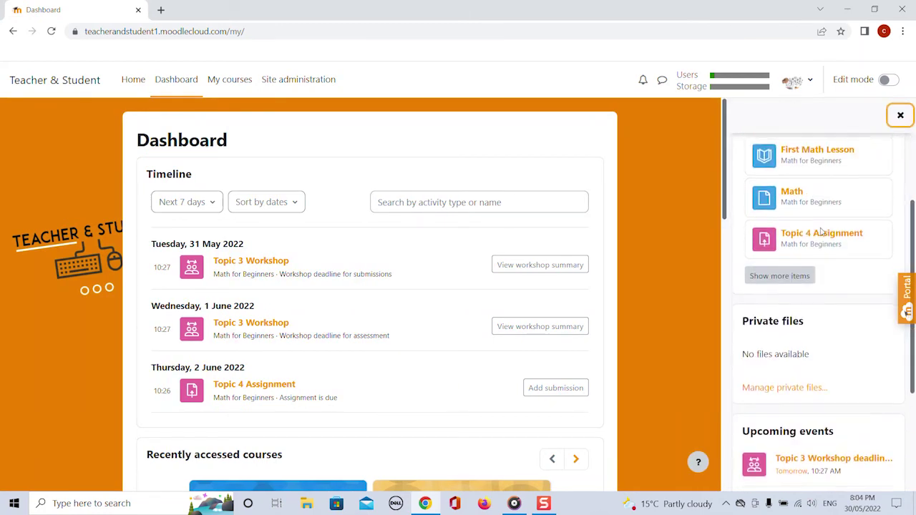
scroll(822, 231, "down", 3)
scroll(822, 232, "up", 5)
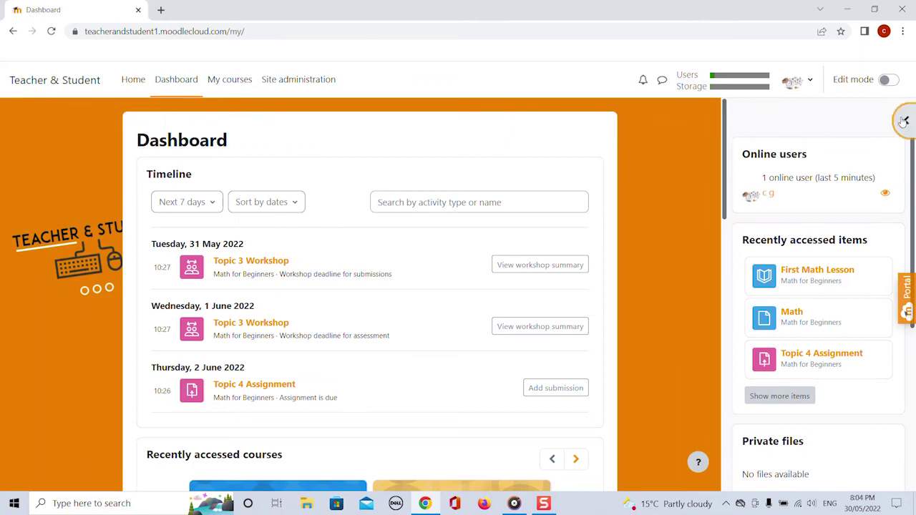
left_click(901, 116)
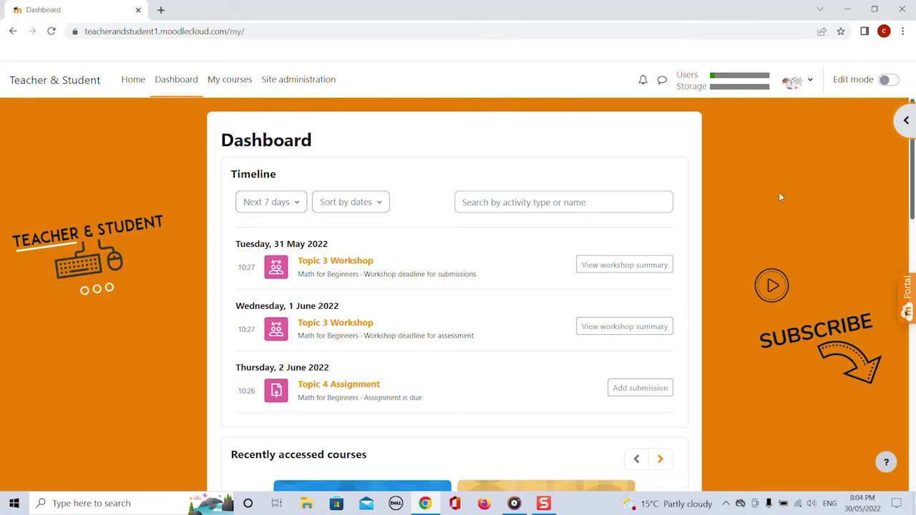
left_click(888, 81)
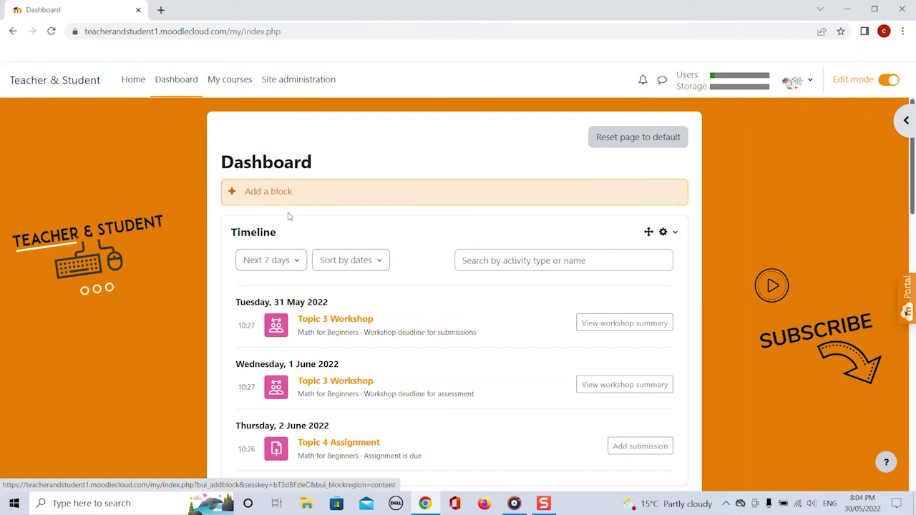
left_click(903, 122)
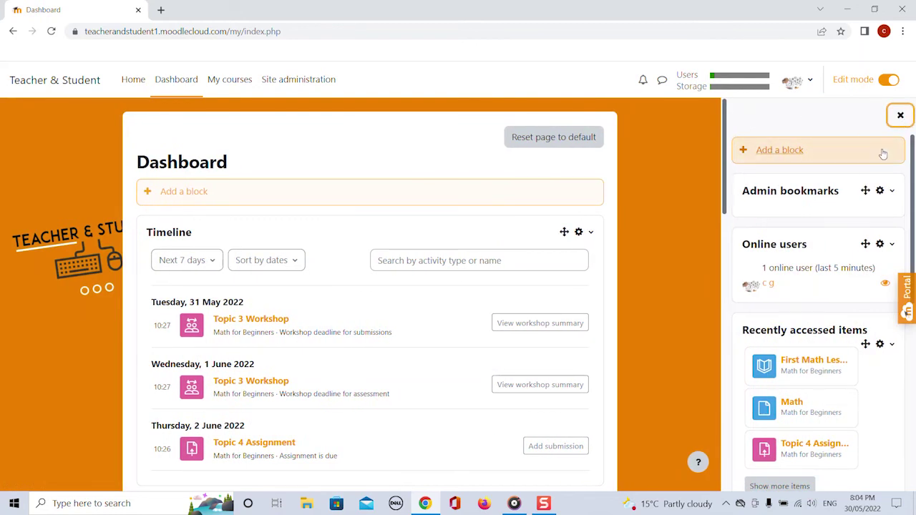
left_click(900, 115)
left_click(892, 80)
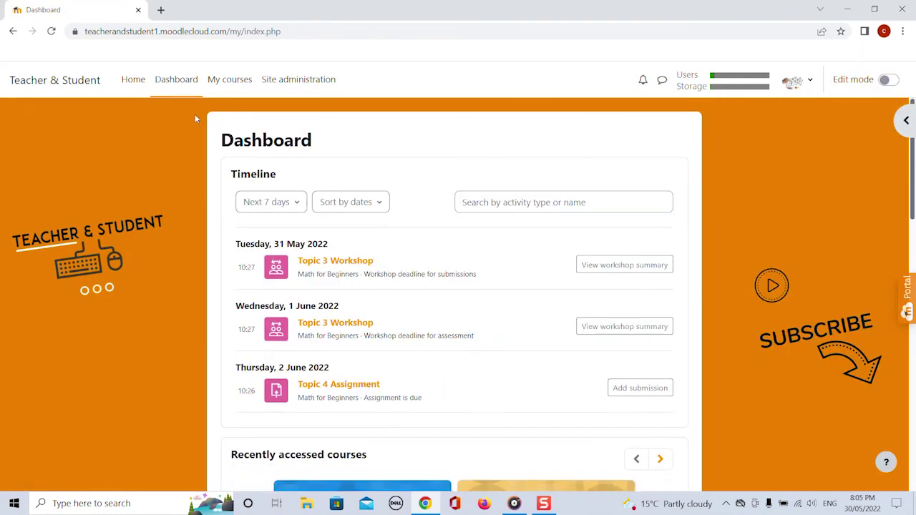
Open My courses to see the French, History and Math for Beginners cards, then focus the Search box
left_click(230, 80)
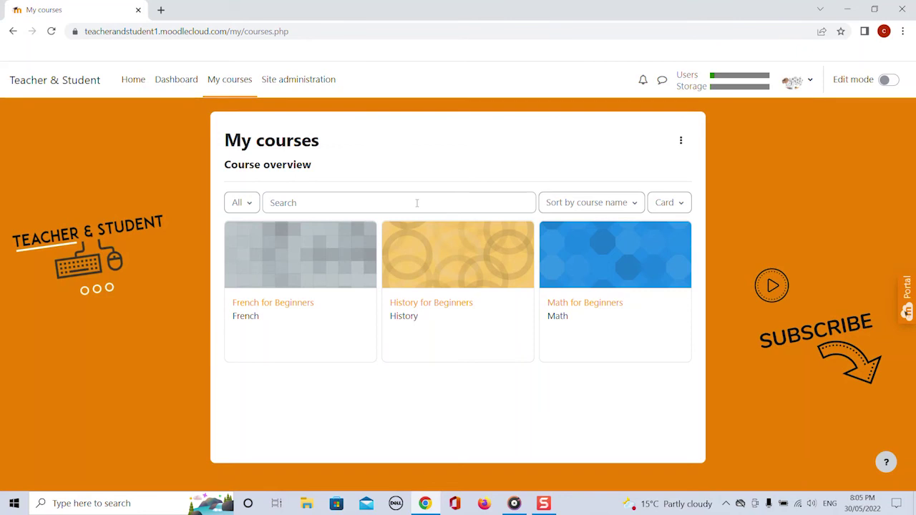
left_click(271, 202)
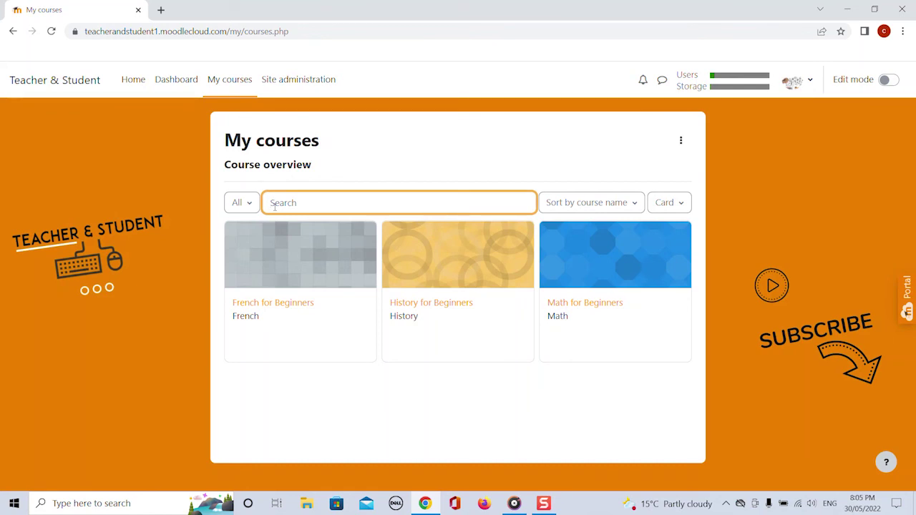
Open the Math for Beginners course and scroll through its page
left_click(601, 263)
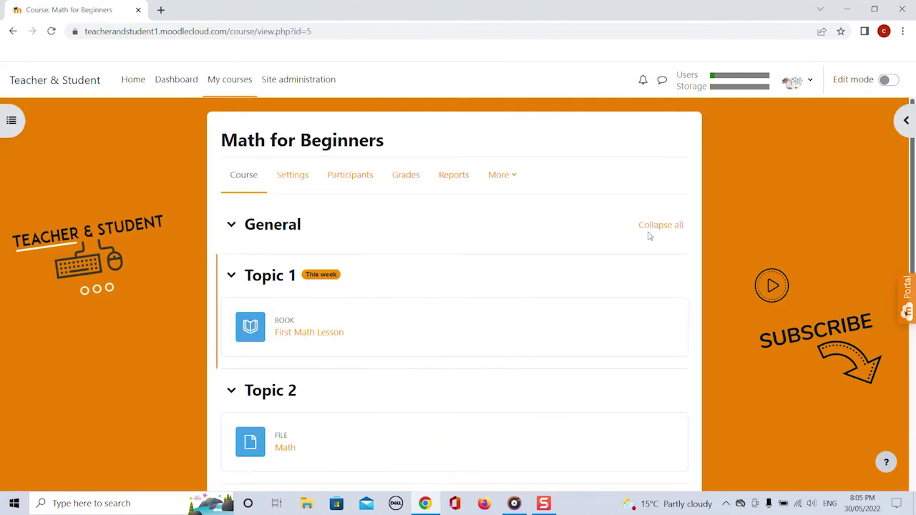
scroll(642, 239, "down", 2)
scroll(642, 239, "down", 5)
scroll(639, 242, "up", 7)
Show the course index, jump to Topic 3 and Topic 2, then turn editing on
left_click(13, 120)
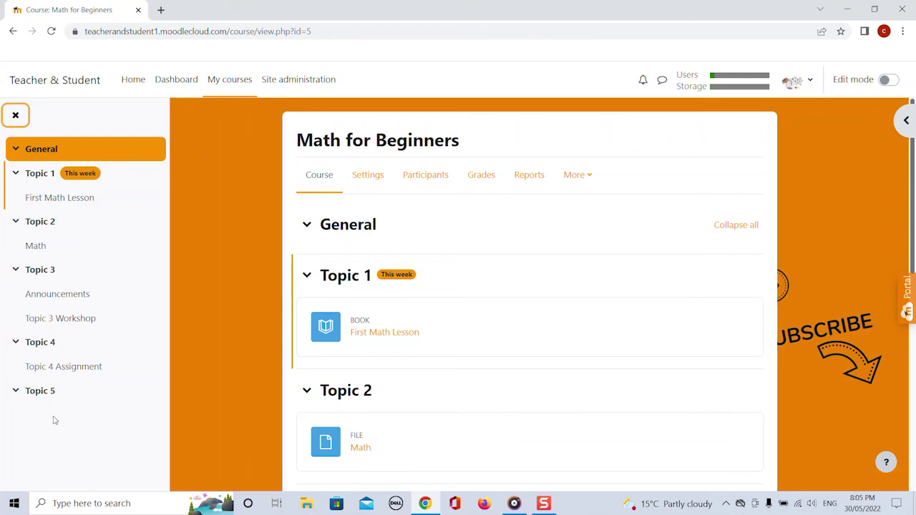
scroll(263, 308, "down", 5)
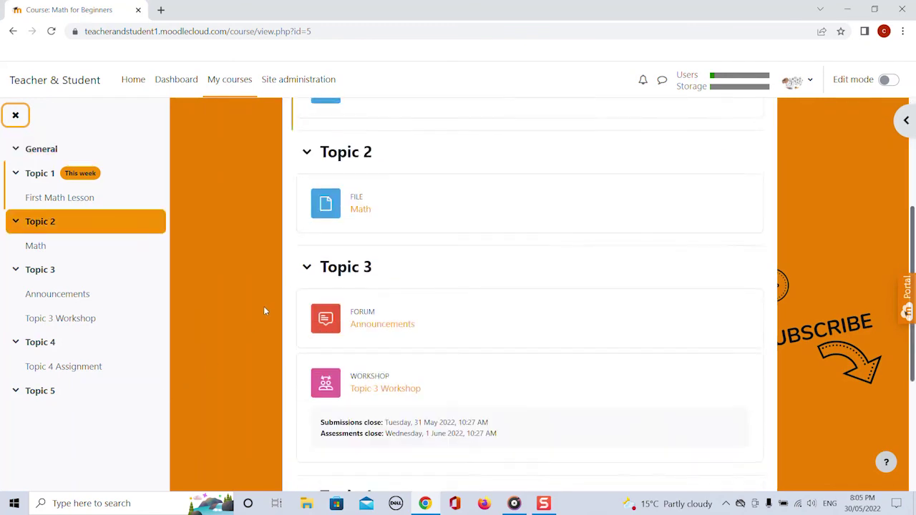
scroll(263, 310, "down", 2)
scroll(263, 311, "up", 6)
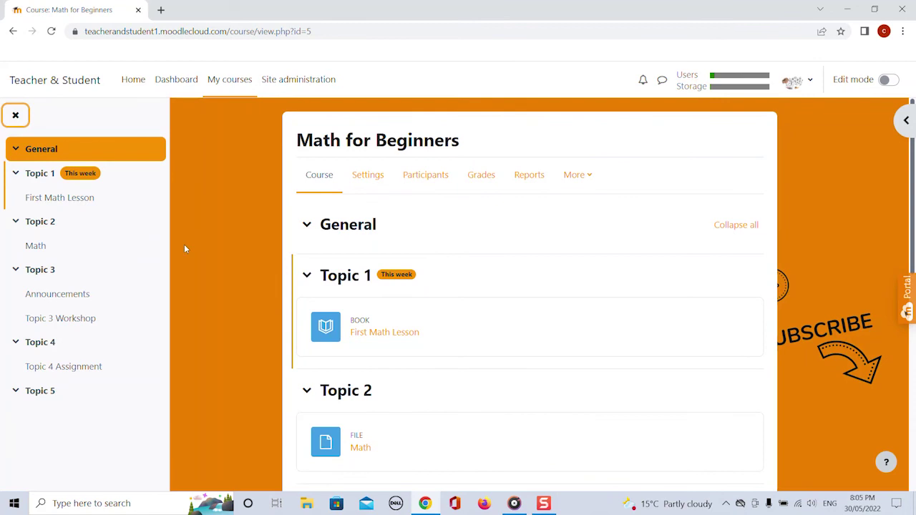
left_click(43, 277)
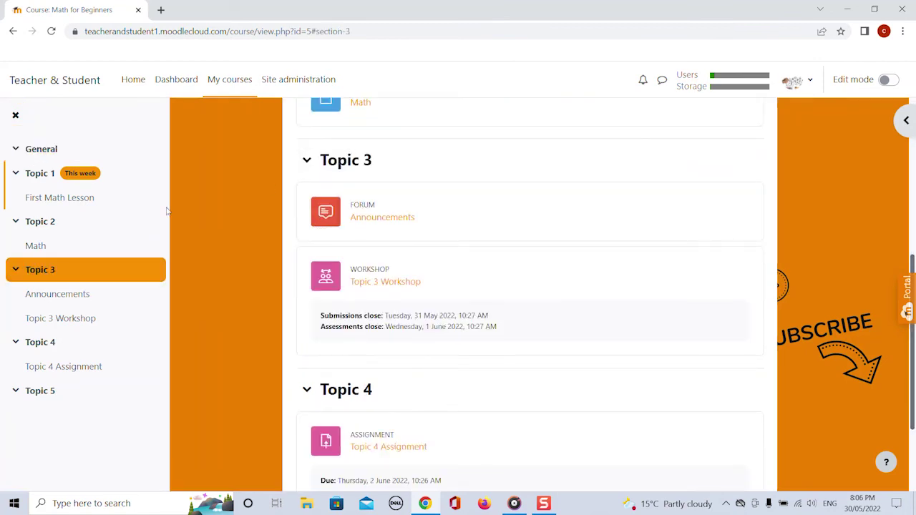
left_click(46, 224)
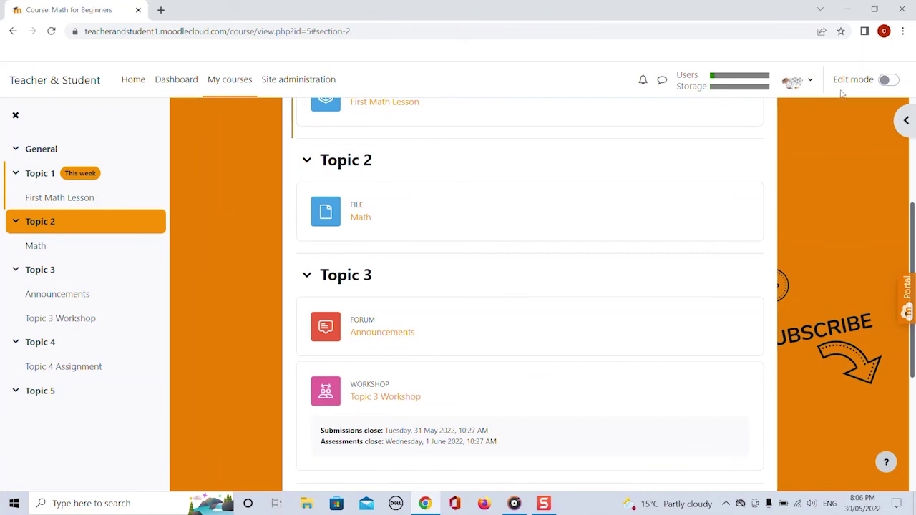
left_click(886, 80)
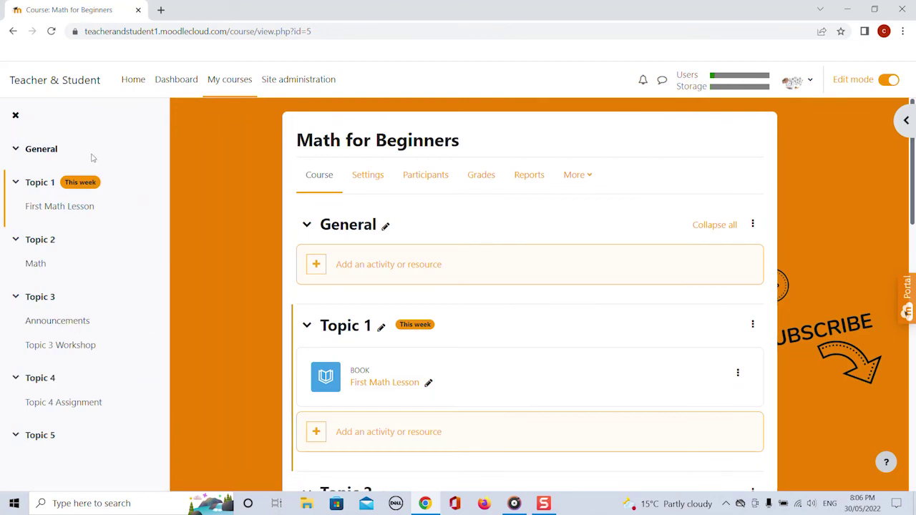
Move Announcements into the General section, turn editing off, and collapse all sections
left_click_drag(151, 321, 127, 157)
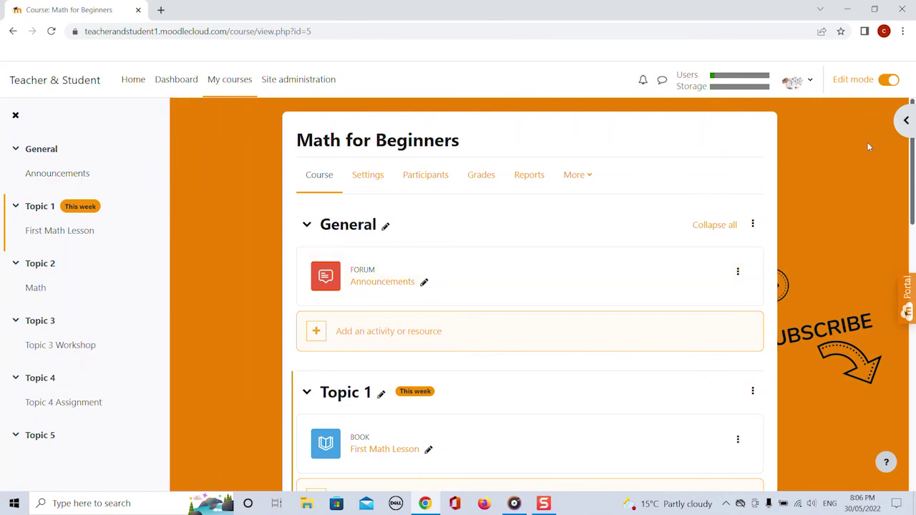
left_click(891, 80)
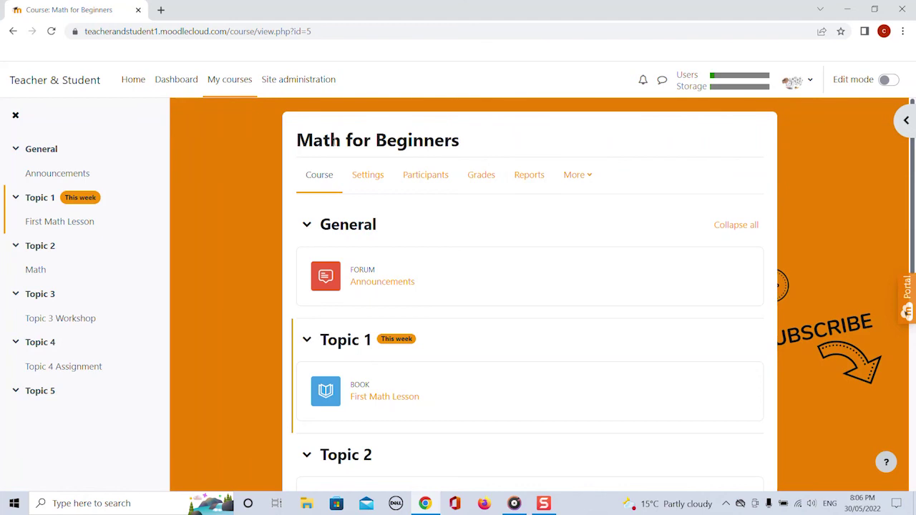
left_click(732, 227)
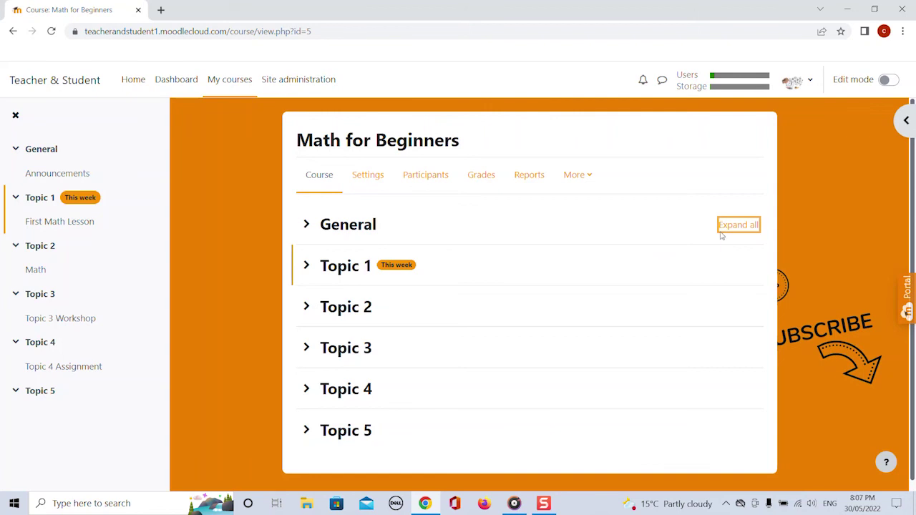
Collapse Topic 2, expand Topic 1 to reveal First Math Lesson, and hide the course index
left_click(306, 307)
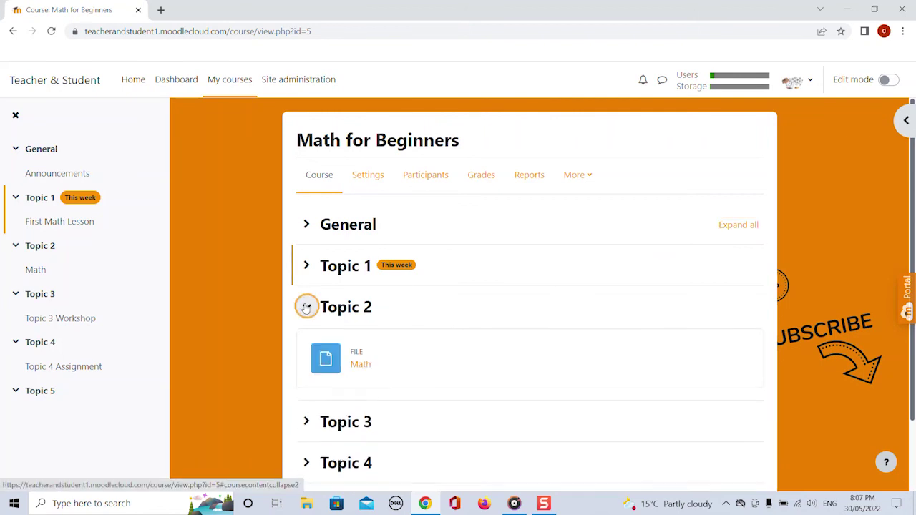
left_click(306, 307)
left_click(306, 265)
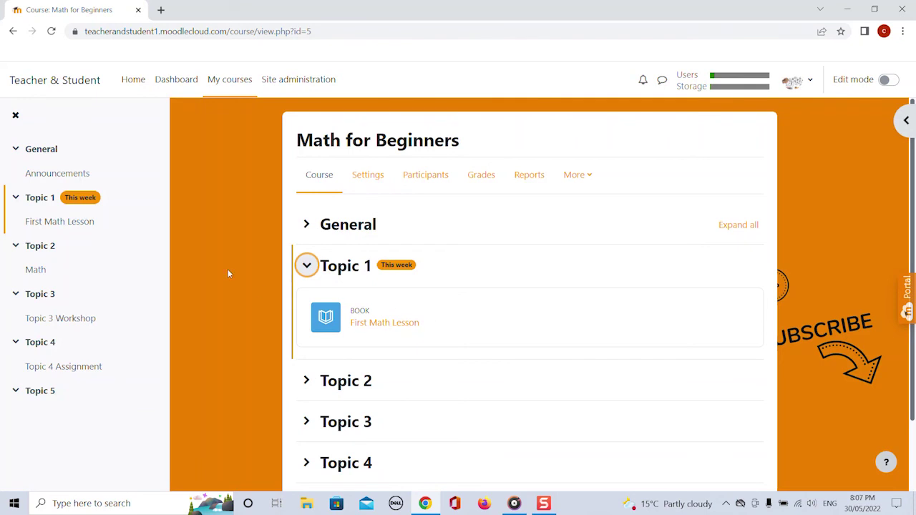
left_click(15, 115)
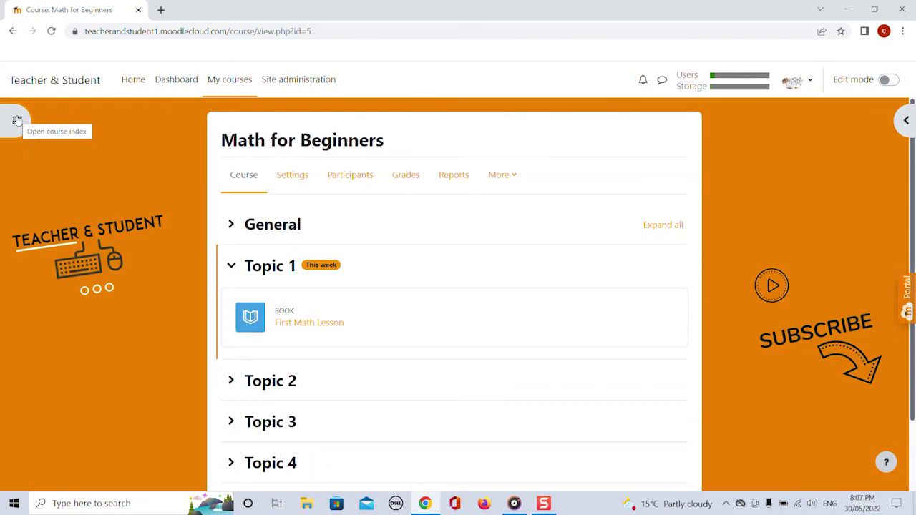
Reopen the course index, then show and hide the Calendar block
left_click(17, 119)
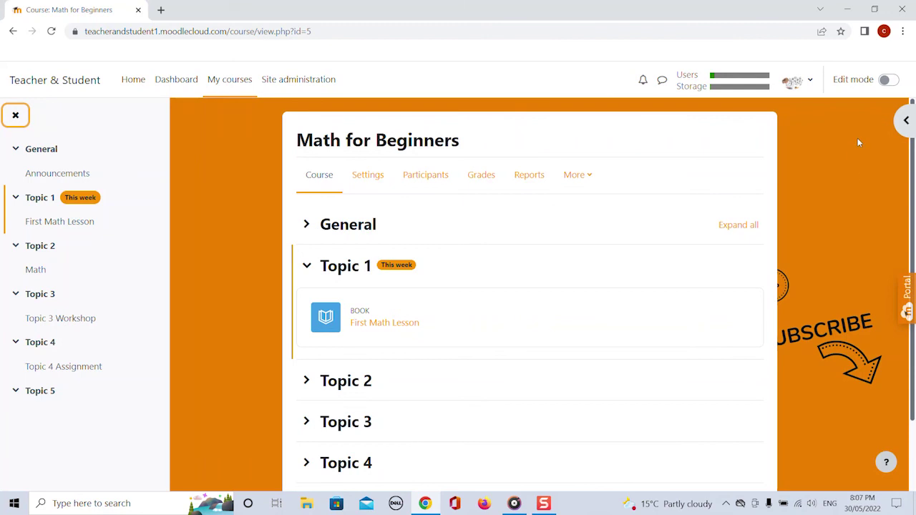
left_click(906, 120)
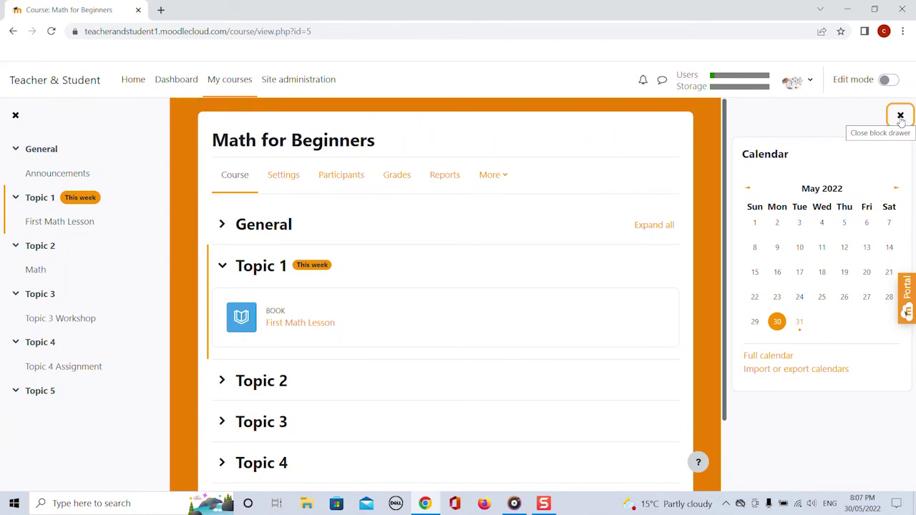
left_click(901, 116)
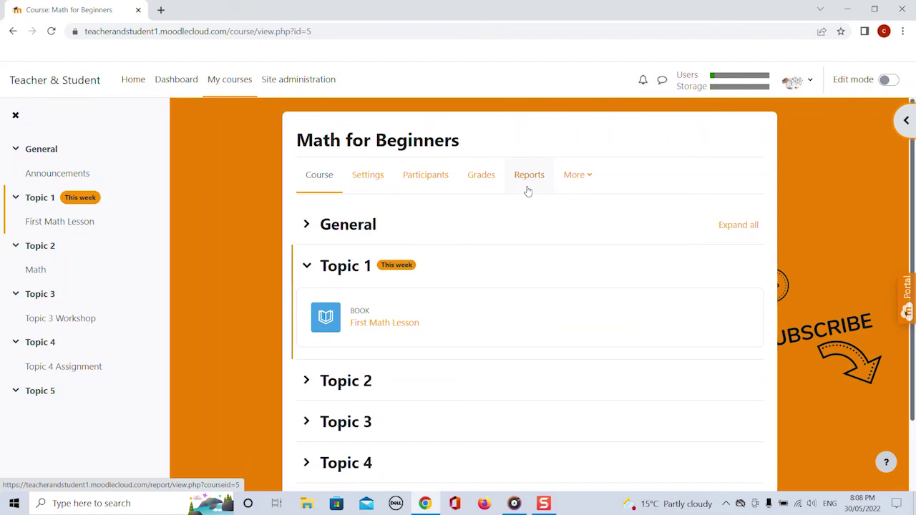
View the First Math Lesson book, return via the MFA1 breadcrumb, and collapse all sections
left_click(383, 323)
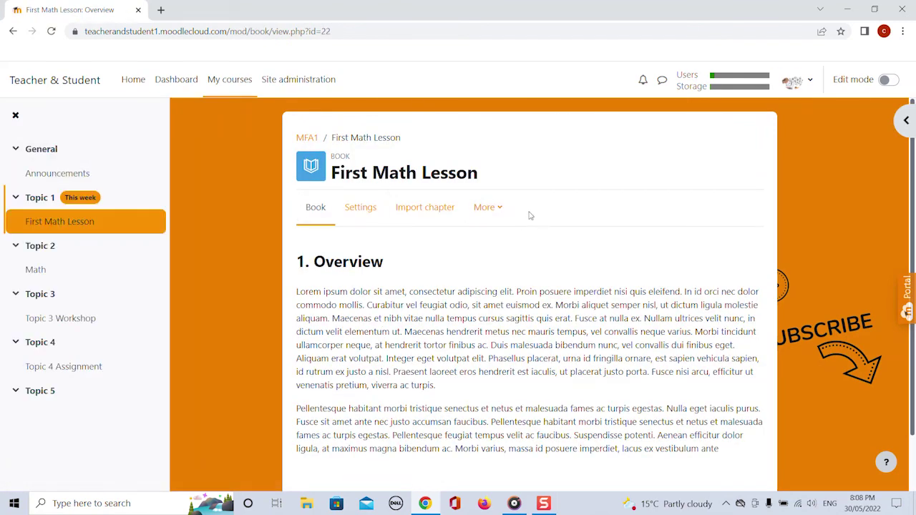
left_click_drag(544, 215, 296, 209)
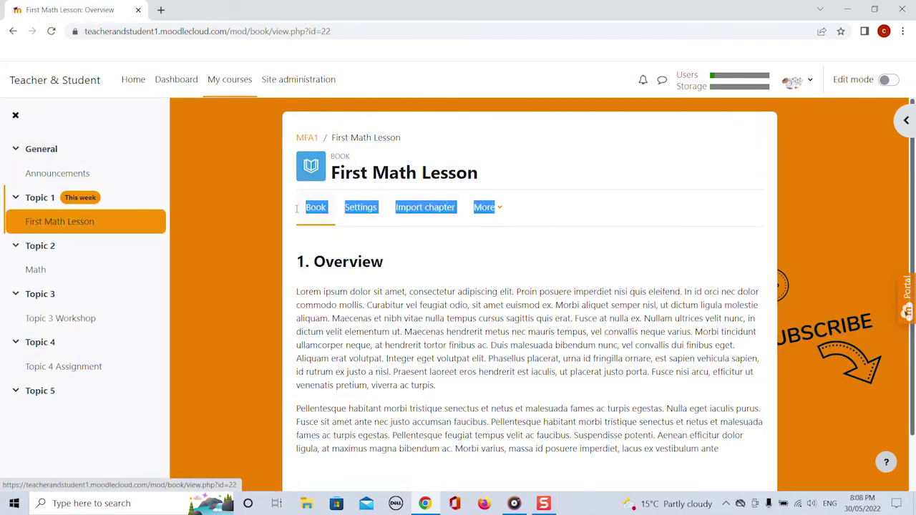
left_click(382, 246)
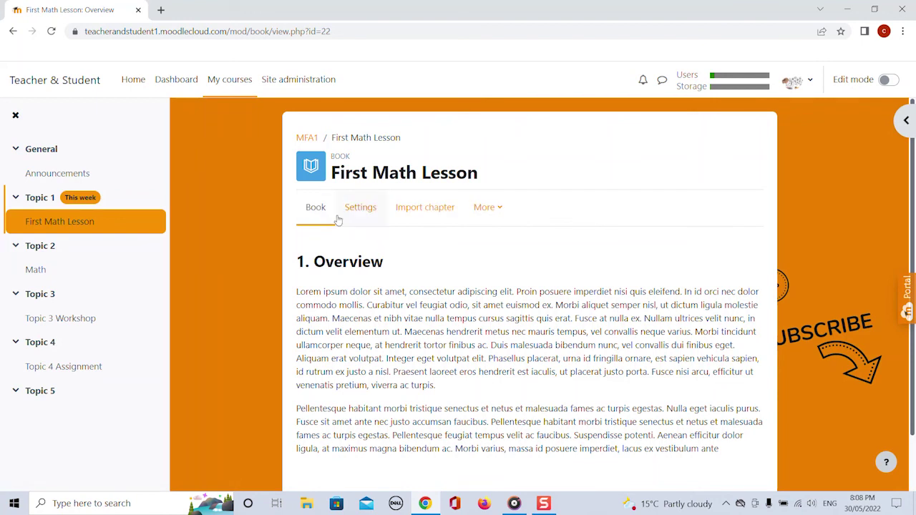
left_click(307, 139)
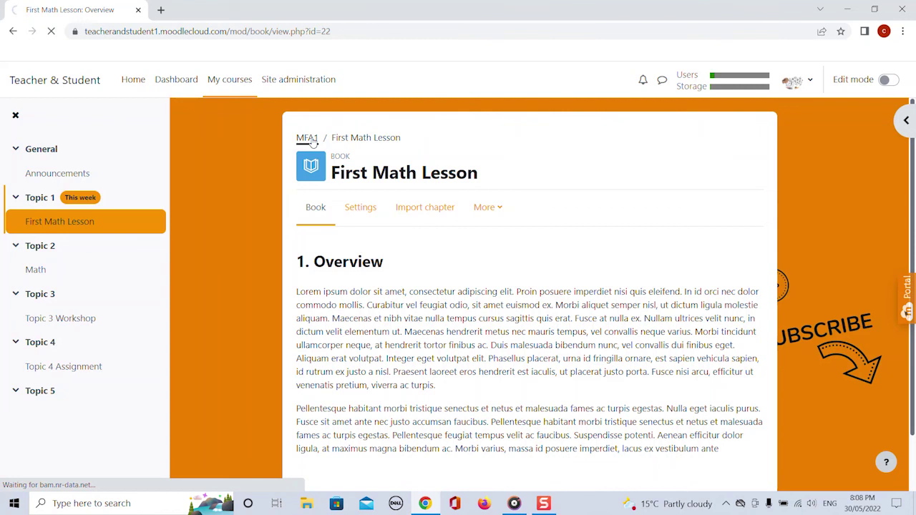
left_click(739, 225)
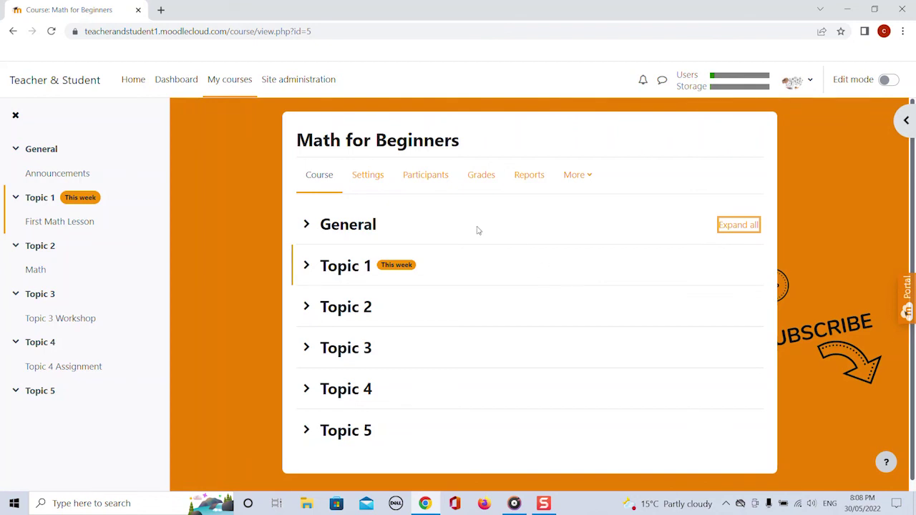
Open Site administration and scroll through its General tab settings
left_click(310, 88)
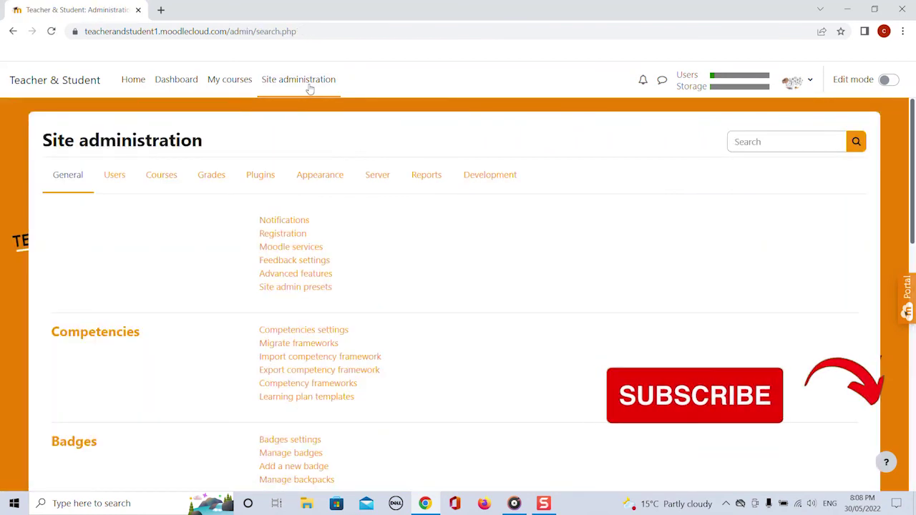
scroll(448, 238, "down", 2)
scroll(448, 238, "down", 6)
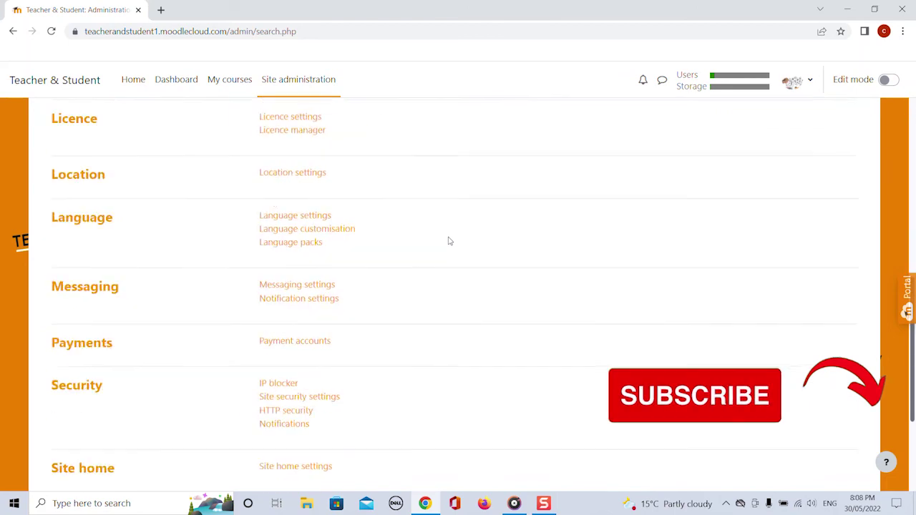
scroll(448, 239, "up", 8)
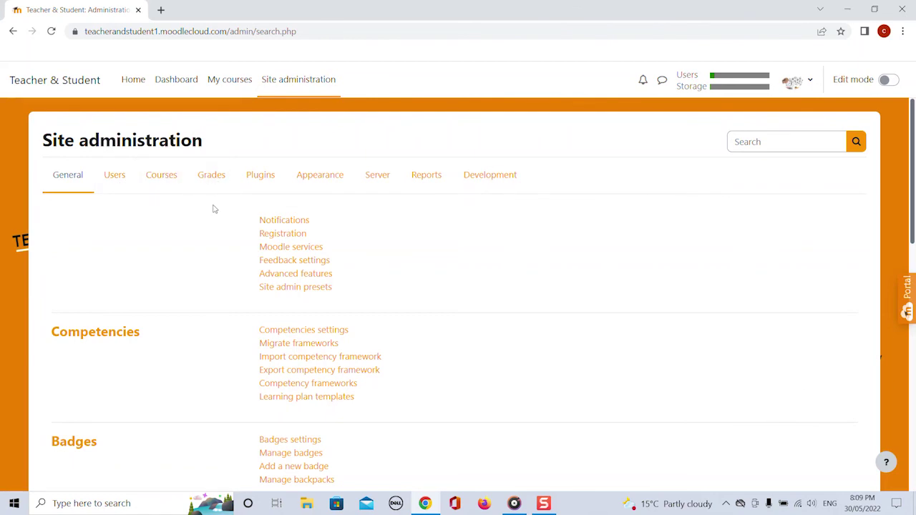
Return to the Teacher and Student site home page
left_click(144, 86)
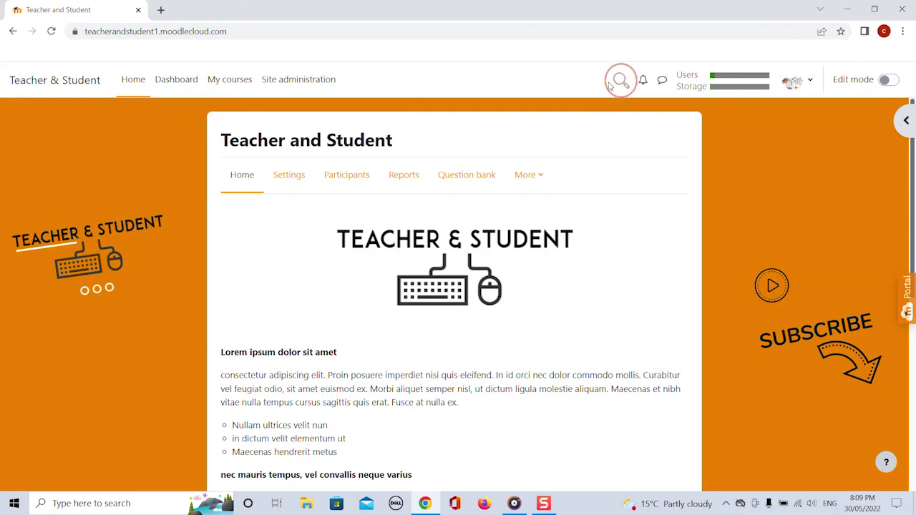
left_click(610, 85)
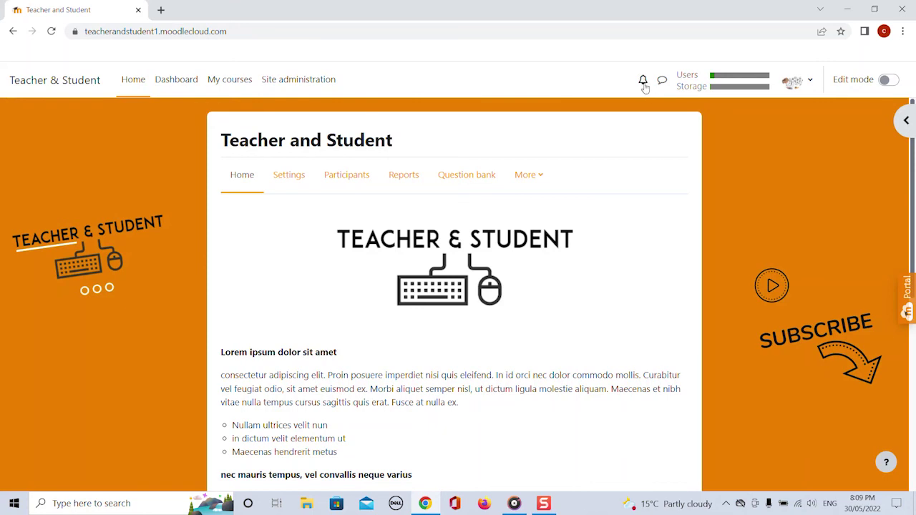
Check and close the notifications list, then open the Messages drawer
left_click(642, 81)
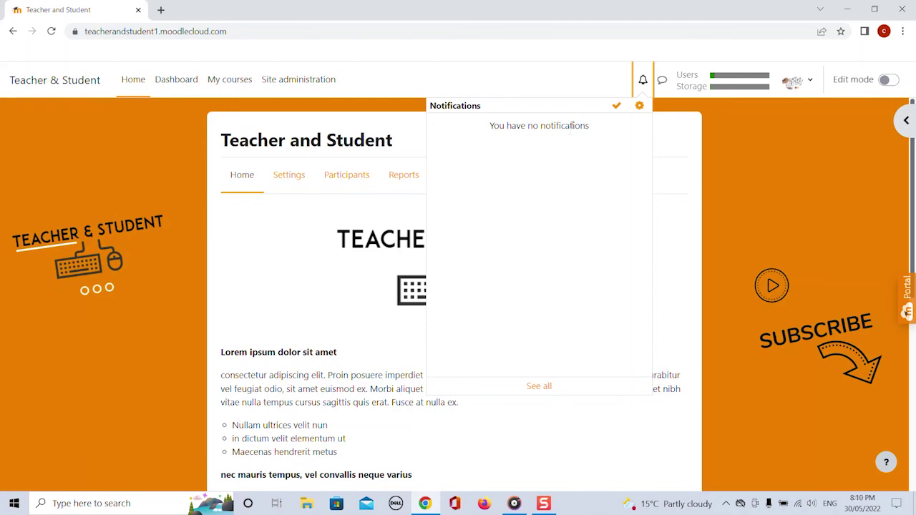
left_click(601, 80)
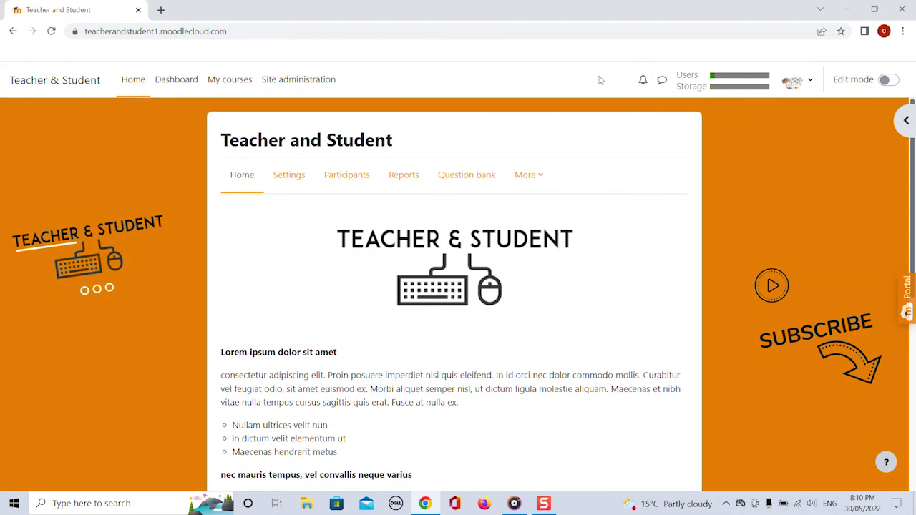
left_click(662, 81)
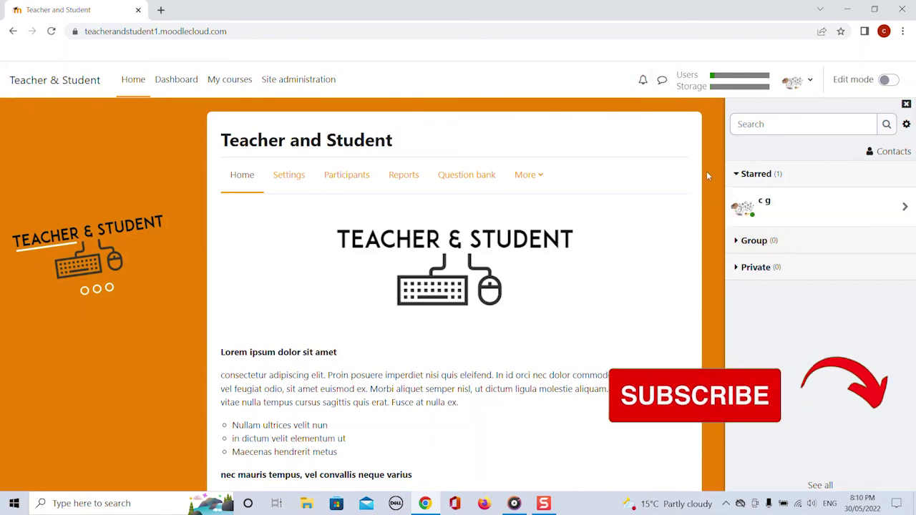
Choose Profile from the avatar menu to view your public profile
left_click(799, 84)
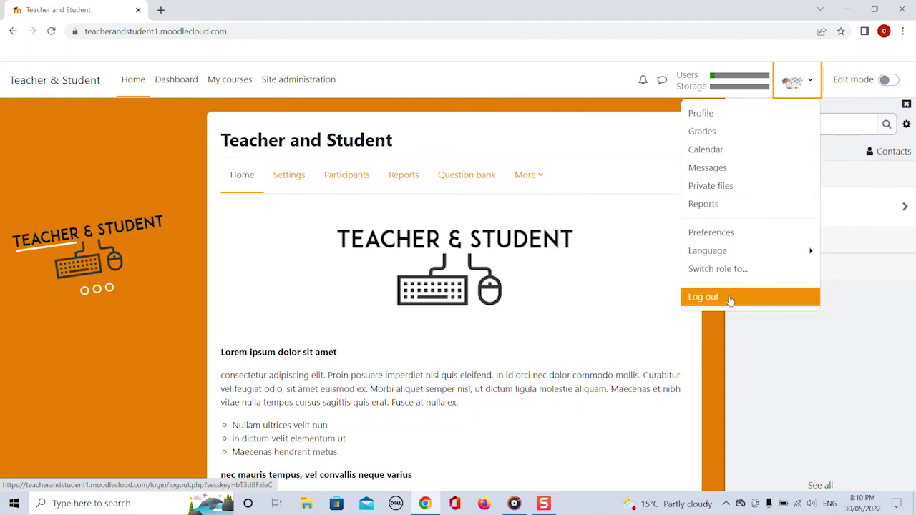
left_click(728, 116)
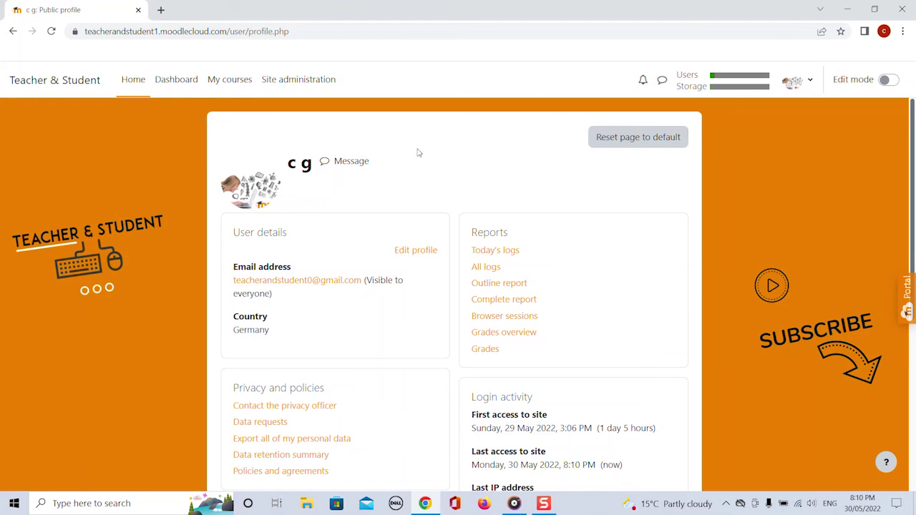
left_click(418, 251)
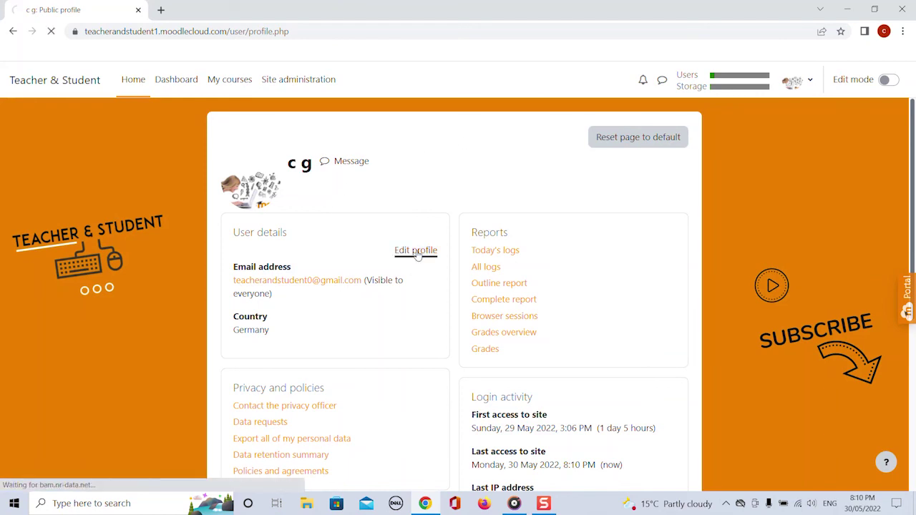
scroll(501, 259, "down", 4)
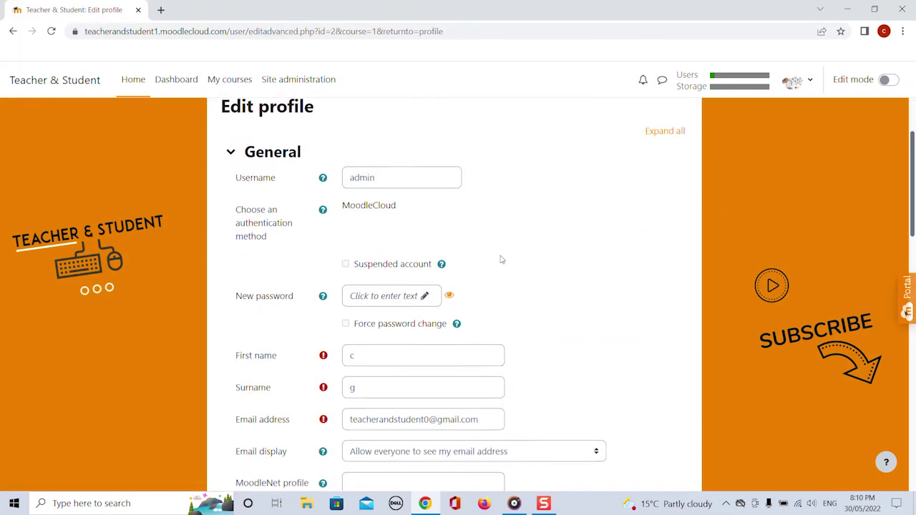
scroll(501, 259, "down", 8)
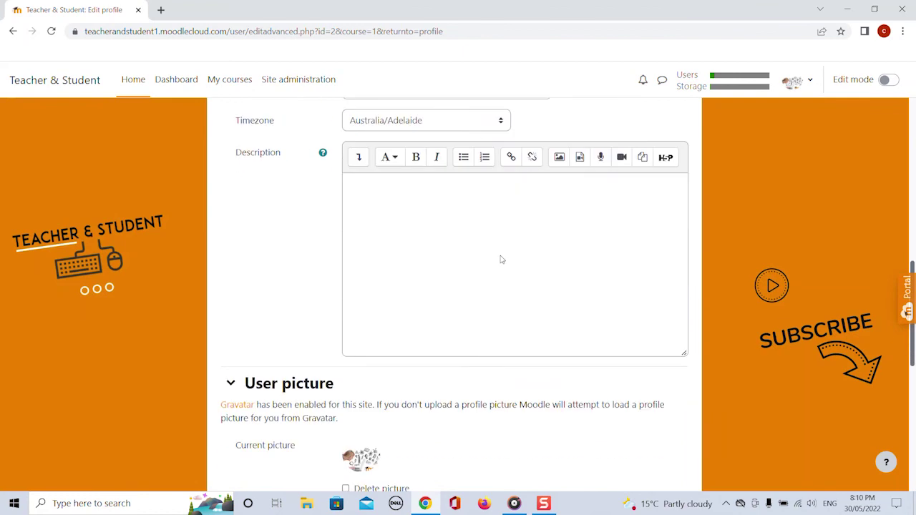
scroll(447, 321, "up", 10)
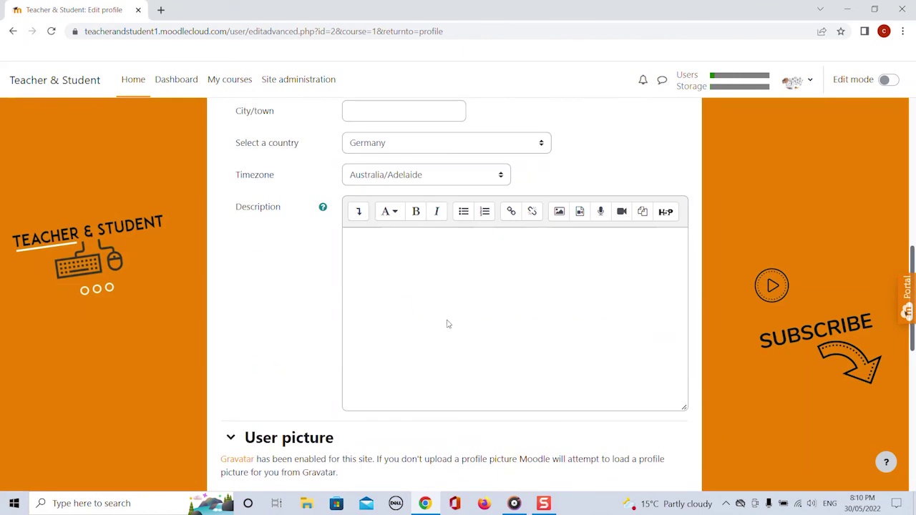
scroll(445, 319, "up", 2)
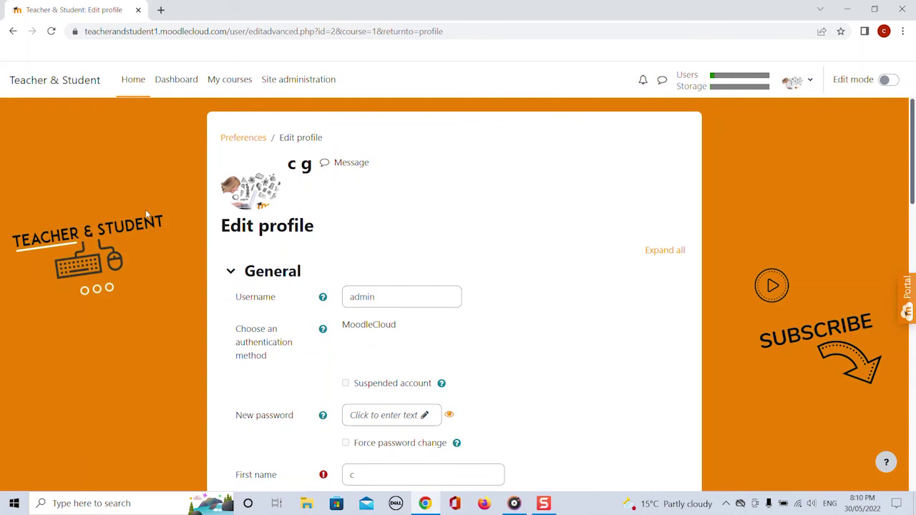
left_click(13, 31)
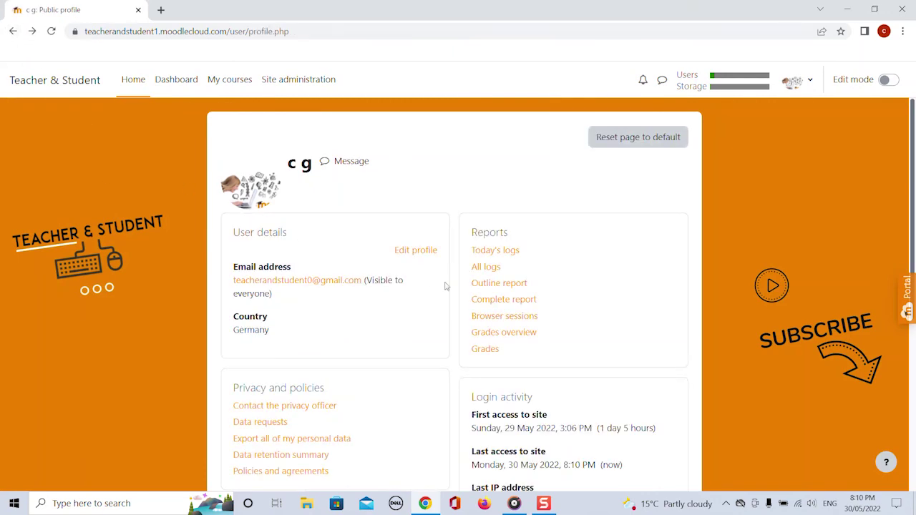
left_click_drag(466, 236, 580, 313)
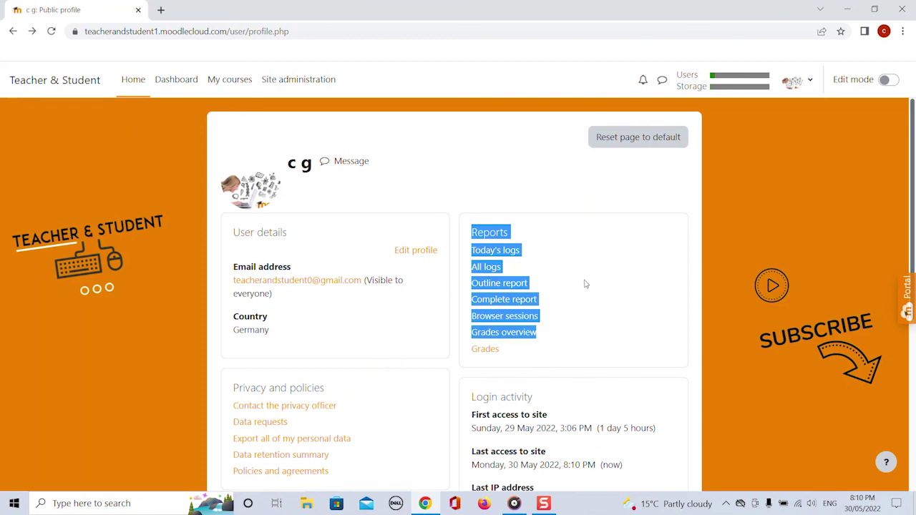
left_click(585, 283)
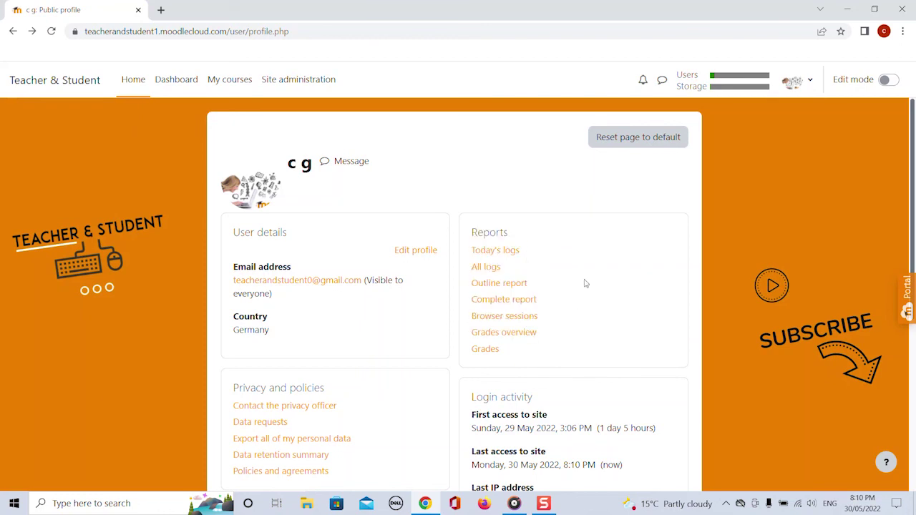
Go to the Preferences page from the avatar menu to see User account, Roles and Badges links
left_click(793, 84)
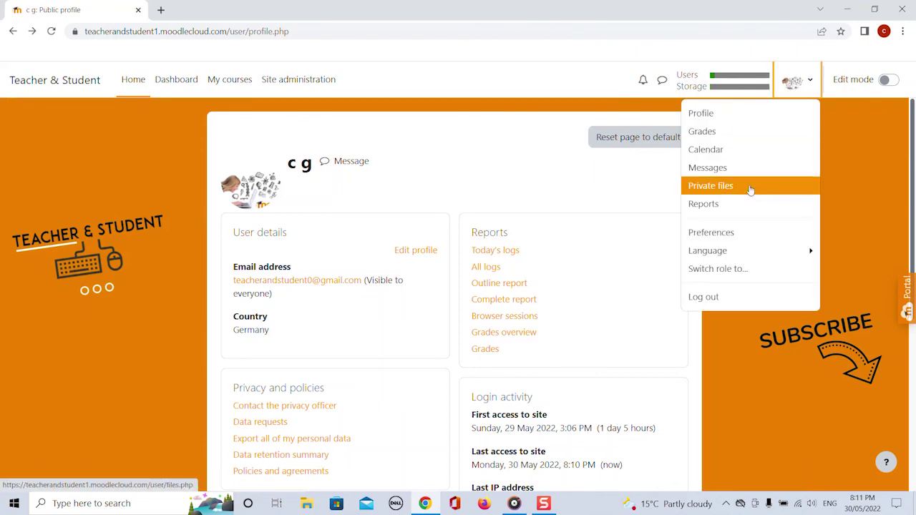
left_click(745, 236)
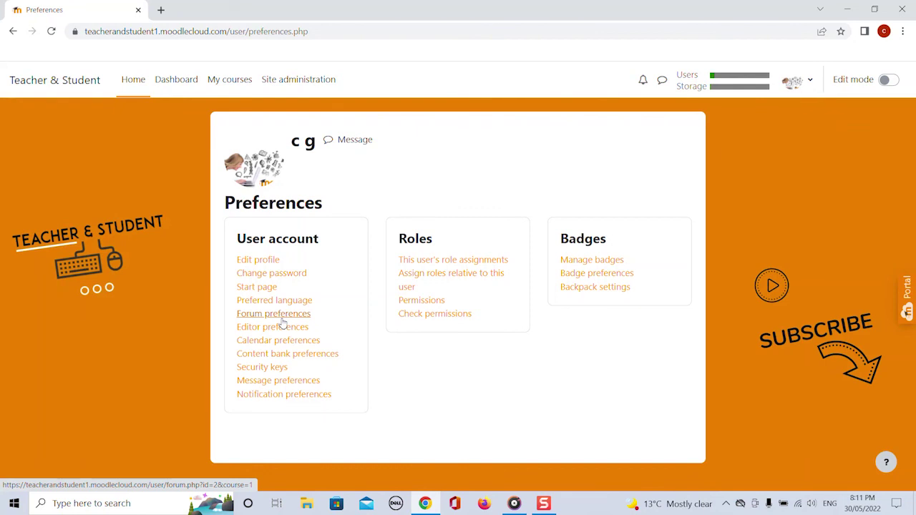
left_click(133, 84)
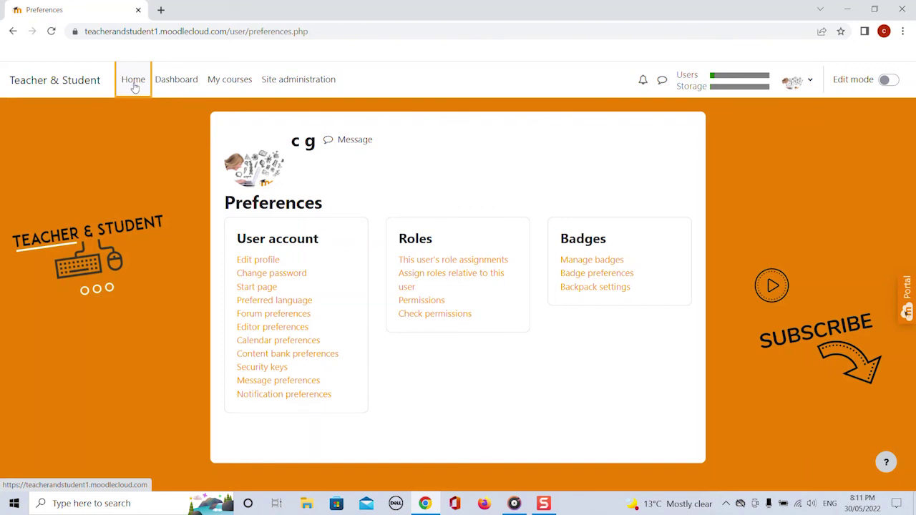